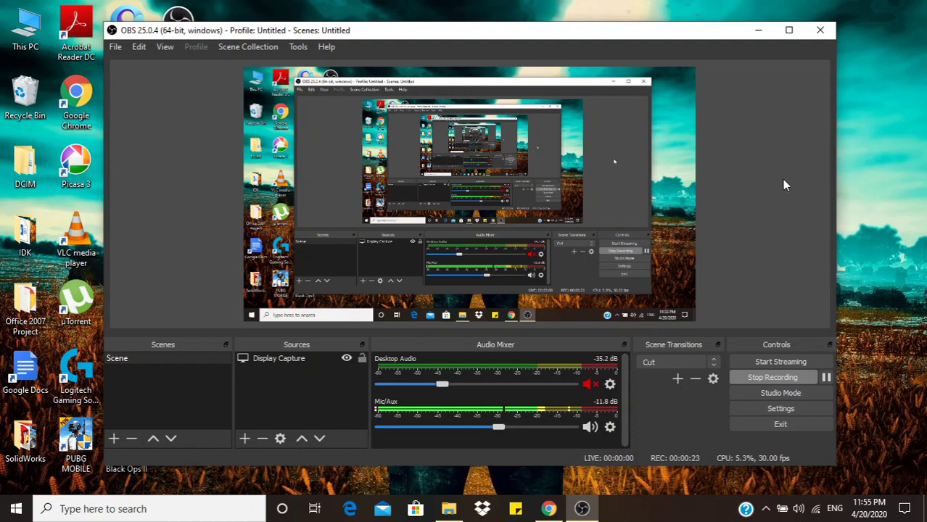
- Minimize OBS and browse in File Explorer to the folder C:\Program Files\obs-studio\bin\64bit
click(759, 31)
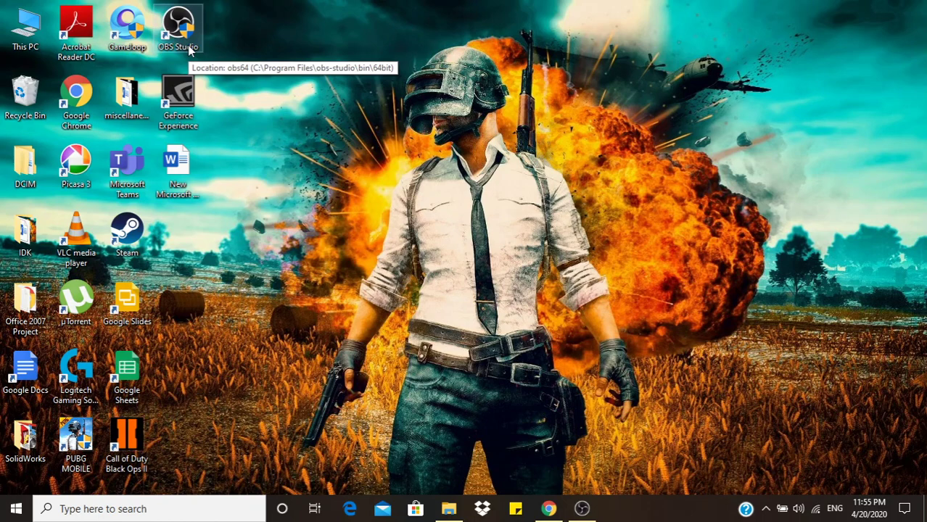
double_click(31, 36)
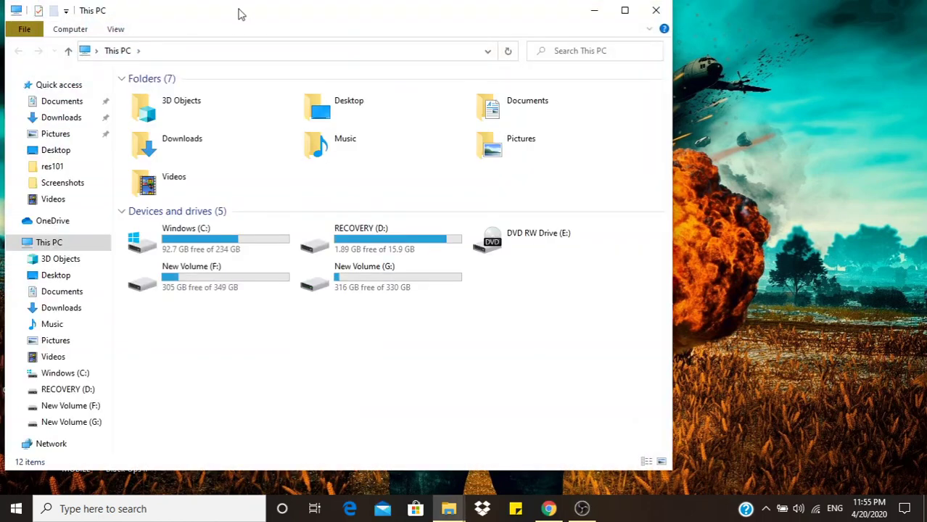
drag(242, 14, 439, 25)
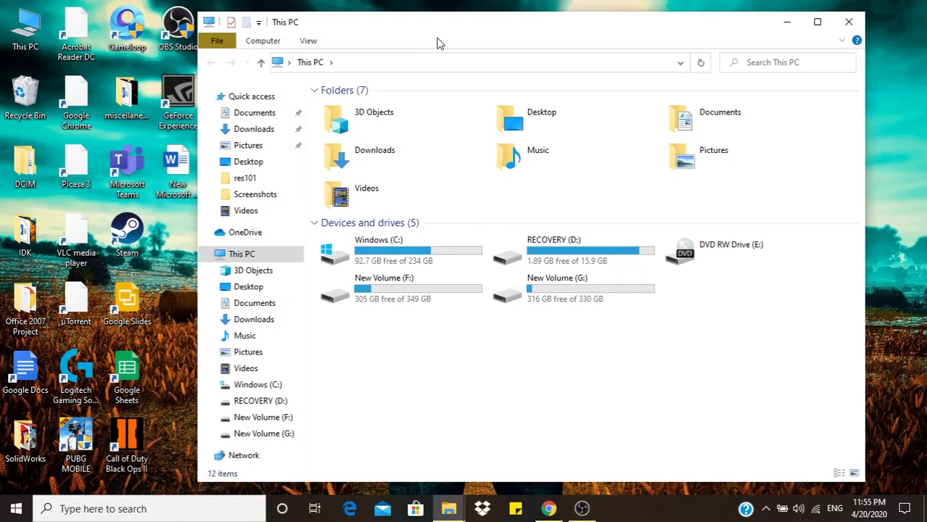
double_click(382, 259)
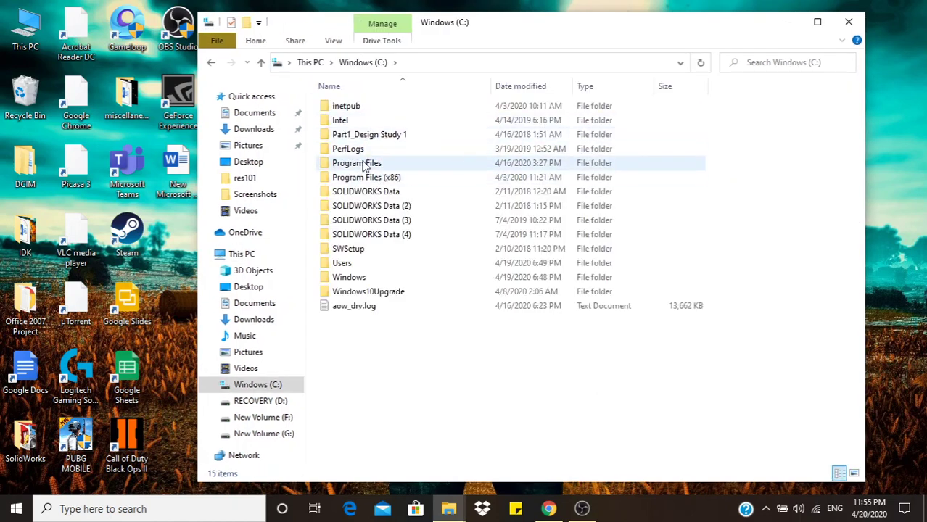
double_click(364, 165)
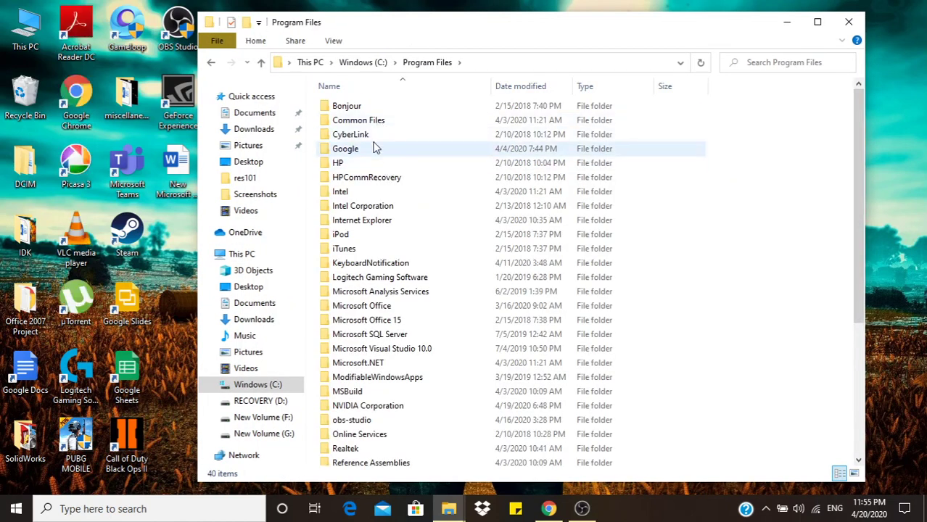
scroll(373, 381, down, 1)
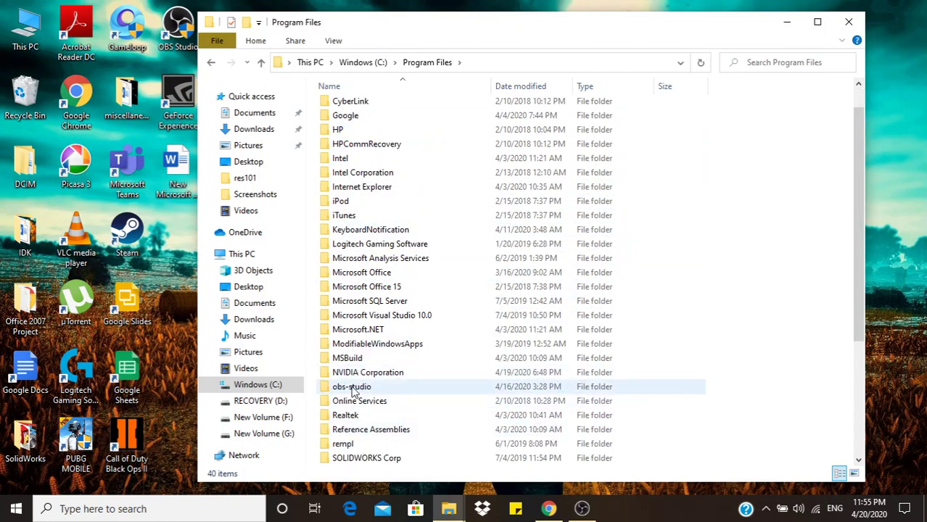
double_click(353, 390)
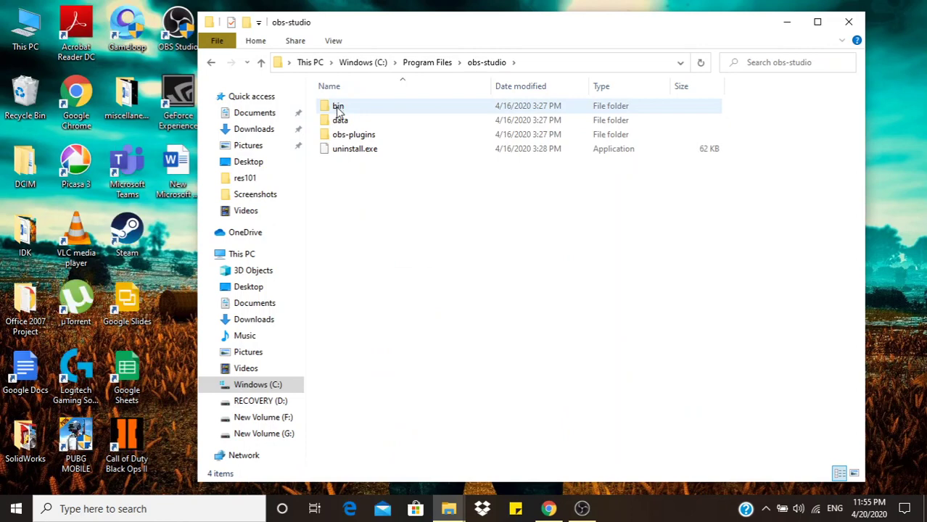
double_click(337, 108)
double_click(345, 111)
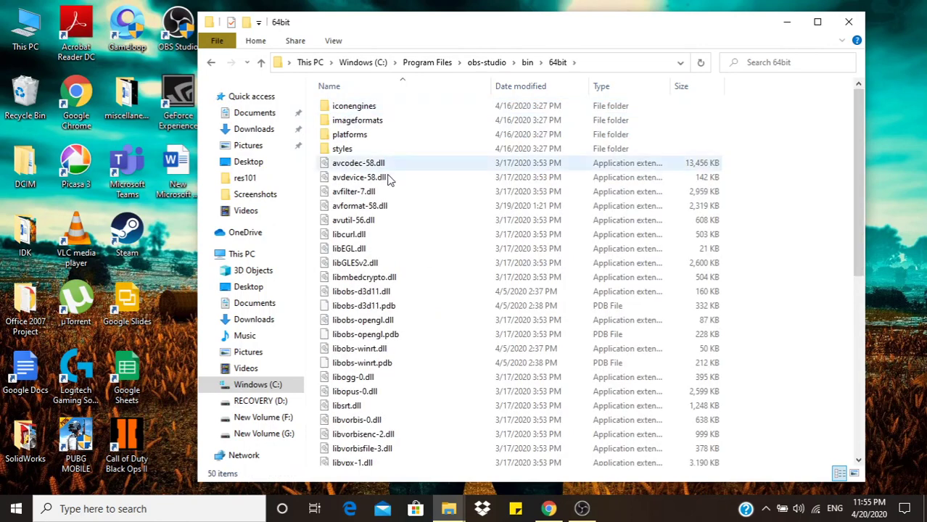
- Open the properties of obs64.exe in the 64bit folder and show its compatibility settings
scroll(388, 180, down, 1)
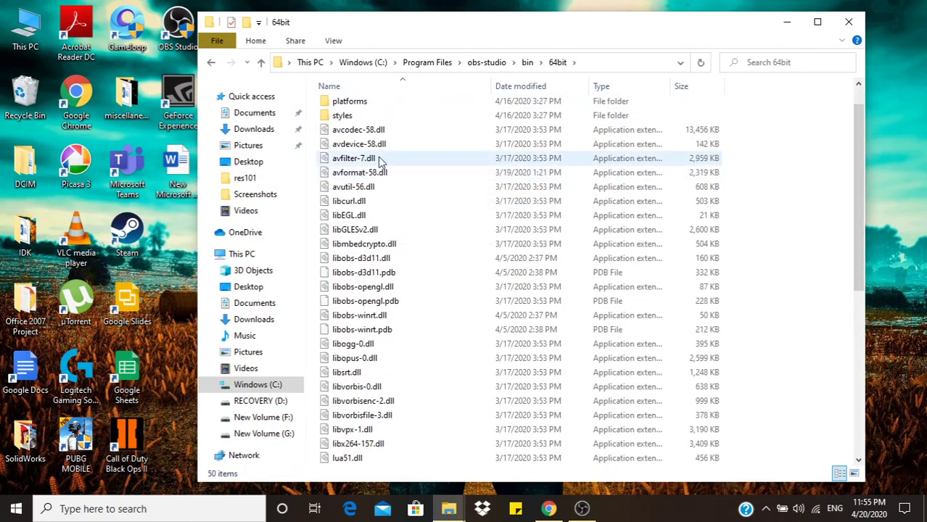
scroll(370, 363, down, 3)
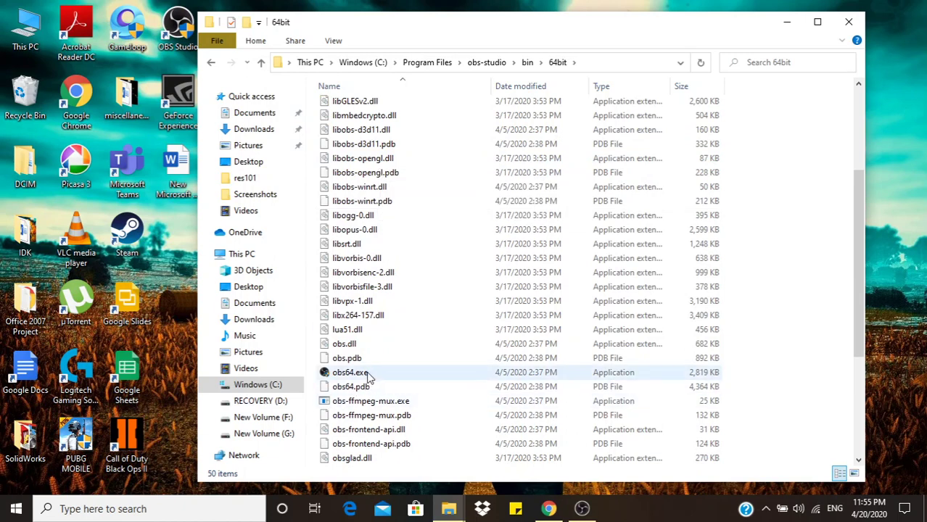
click(367, 375)
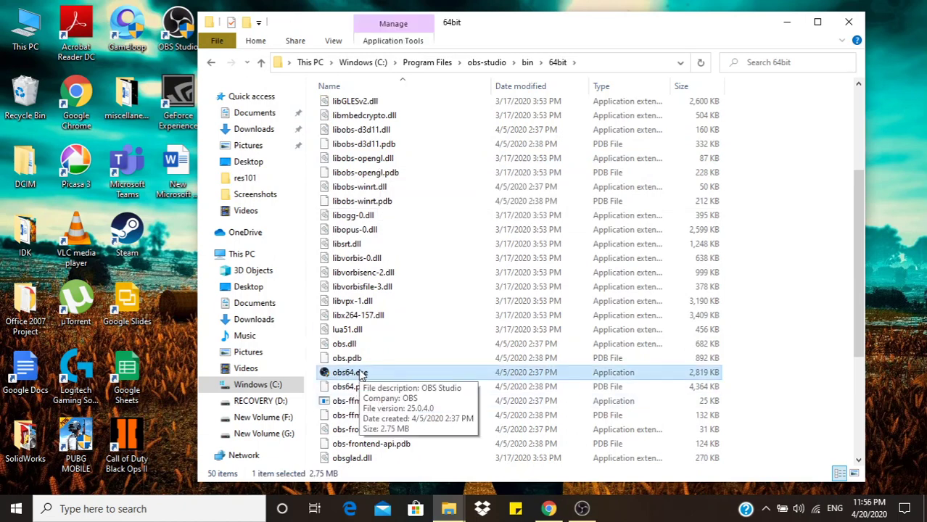
right_click(348, 375)
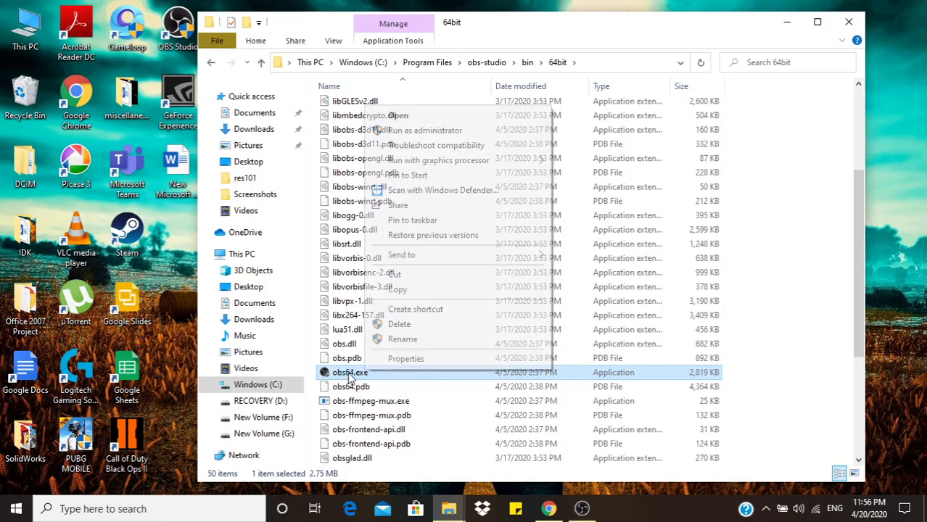
click(404, 358)
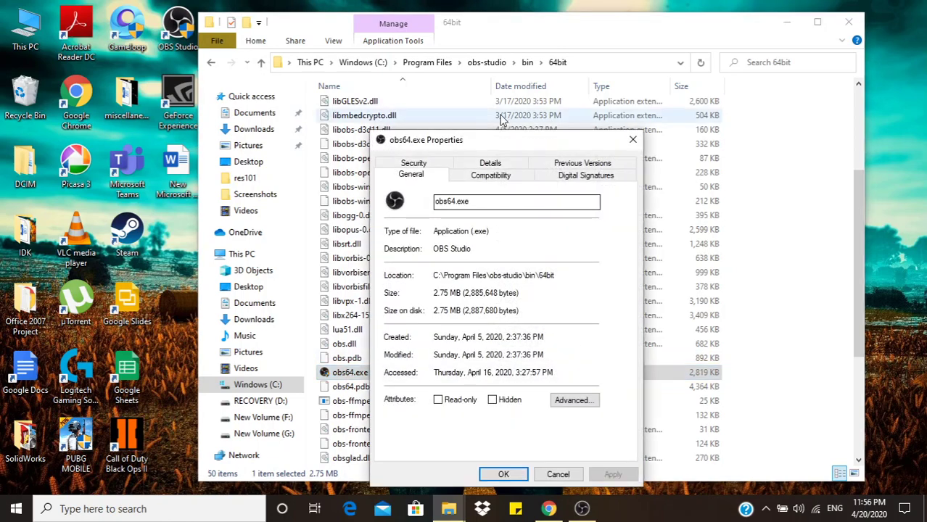
click(499, 177)
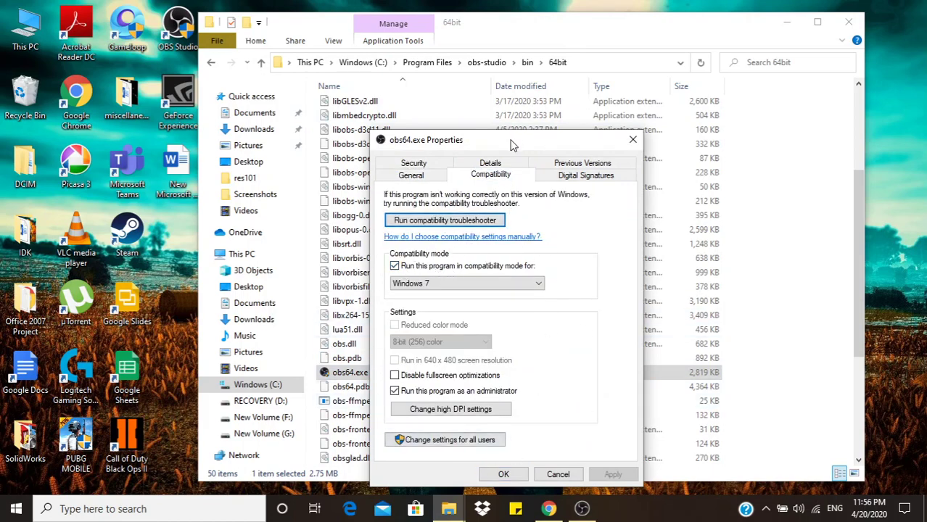
drag(514, 139, 510, 97)
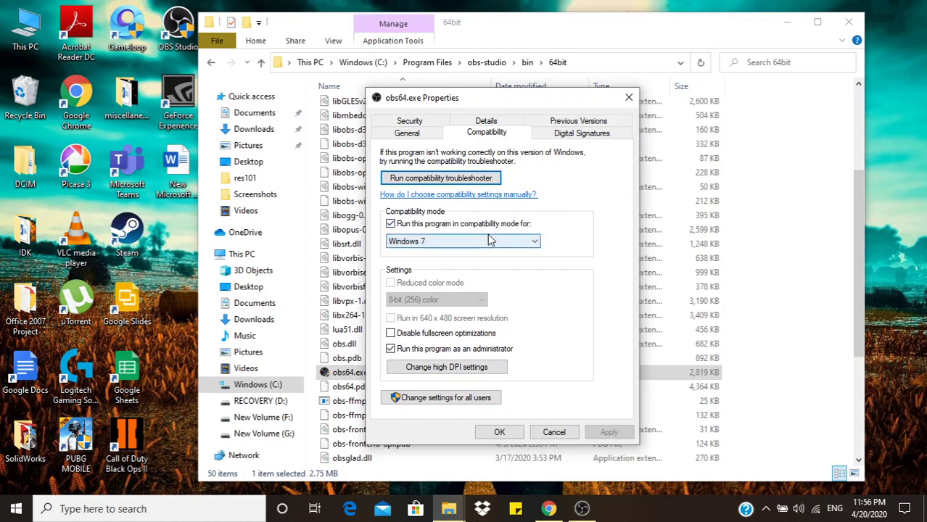
- Set the compatibility mode of obs64.exe to Windows 7, apply the properties, and close the folder window
click(468, 242)
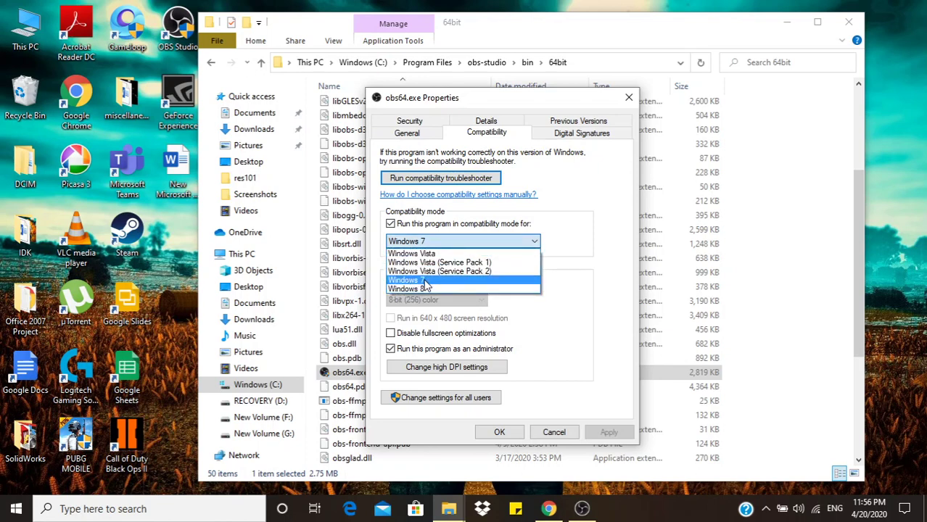
click(427, 284)
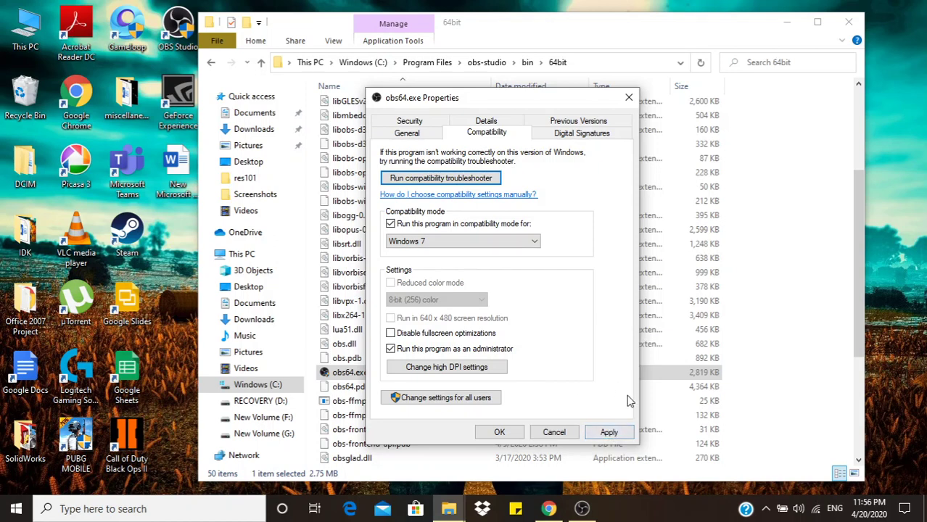
click(611, 433)
click(499, 432)
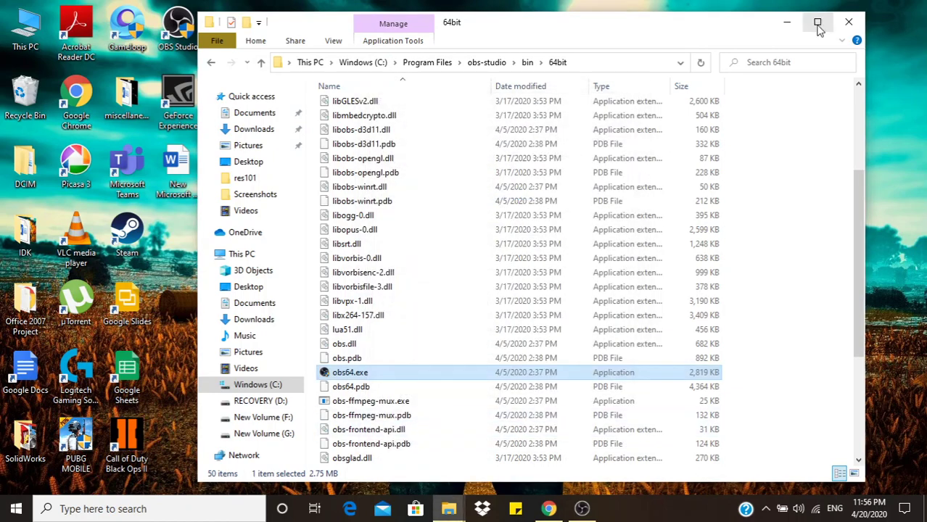
click(844, 23)
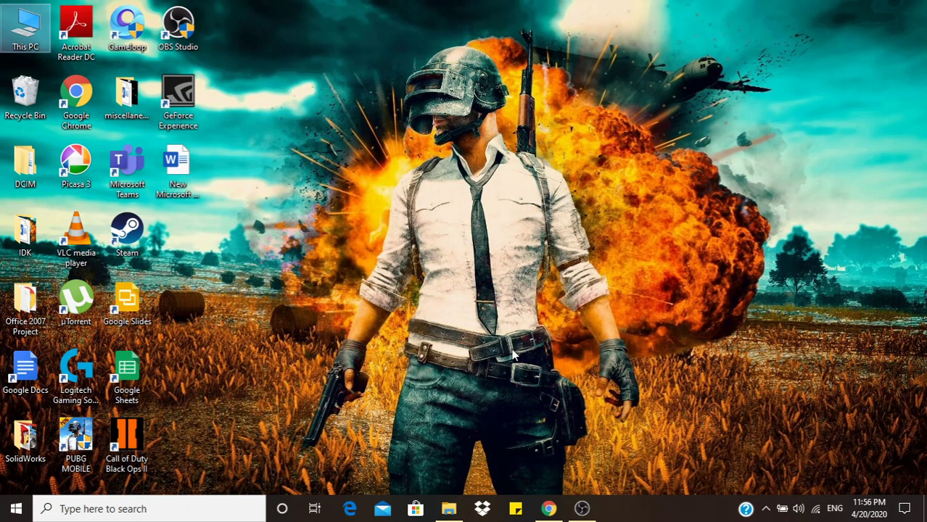
- Search Windows for "graphics", open Graphics settings, and choose Classic app as the app type to set a preference for
click(8, 503)
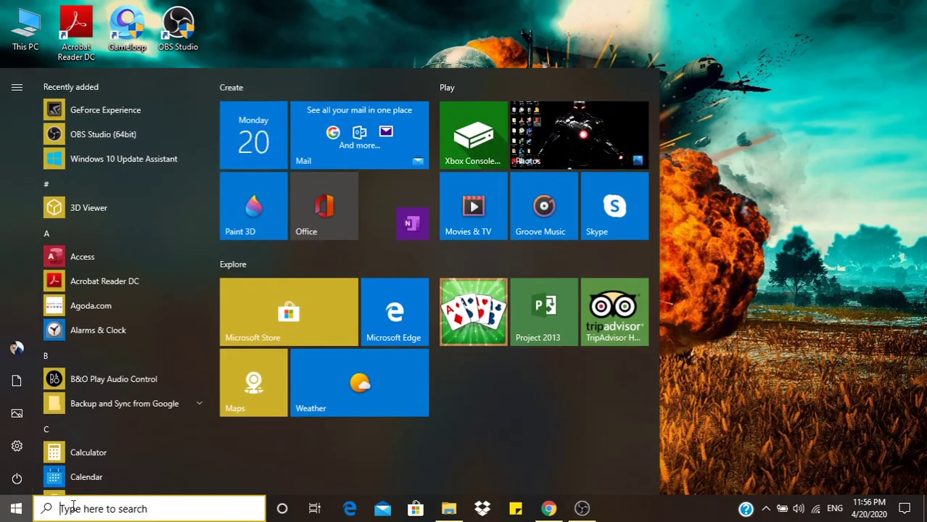
text(graphics)
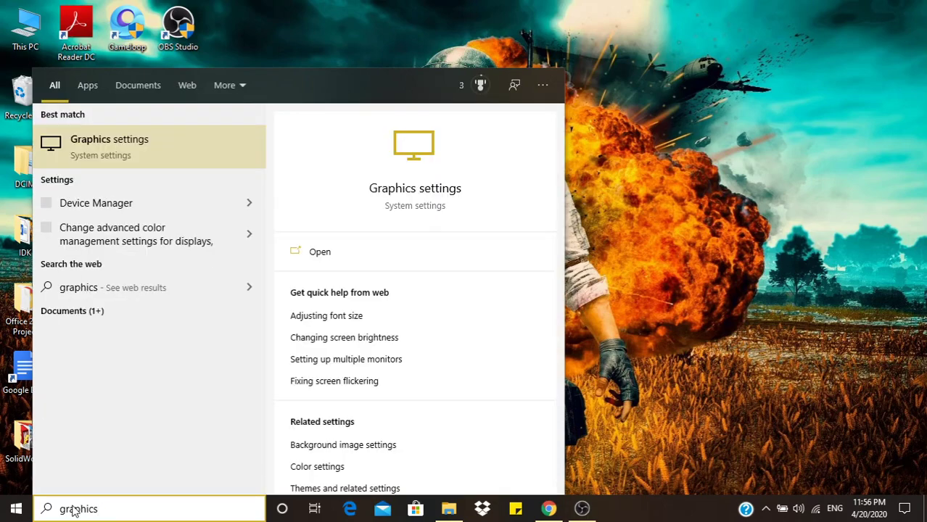
key(Return)
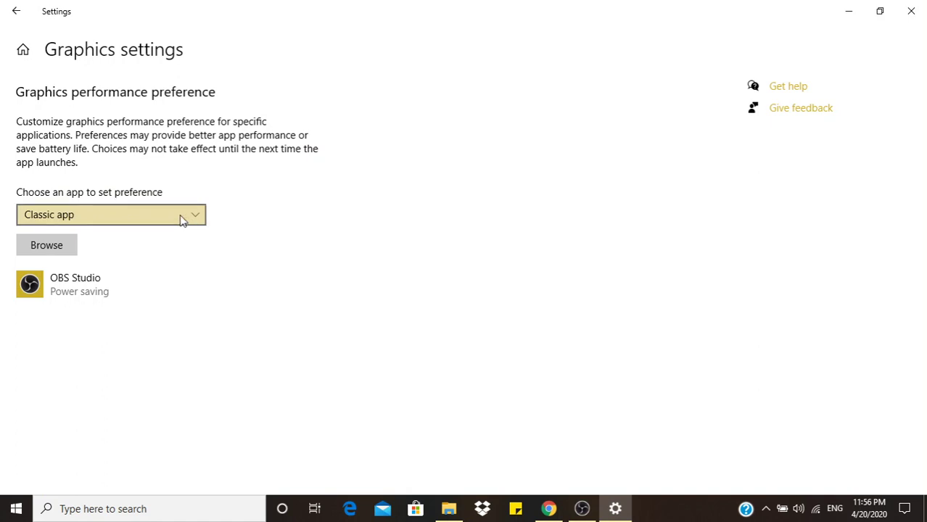
click(184, 217)
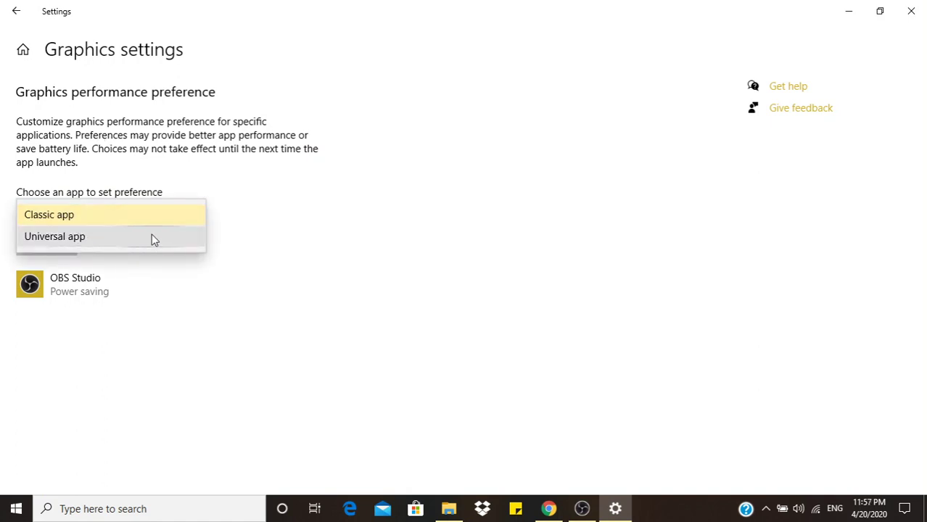
click(118, 219)
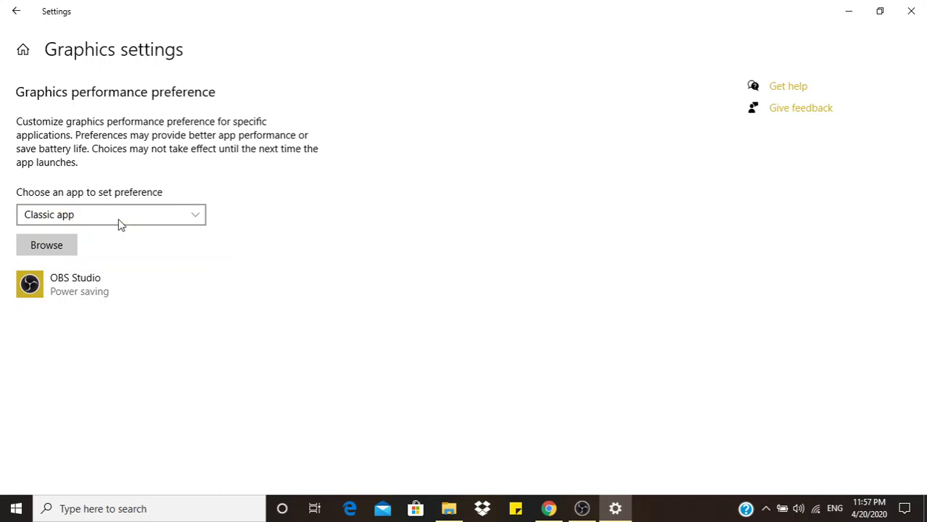
- Start browsing for a classic app and go up from the 64bit folder to This PC
click(56, 248)
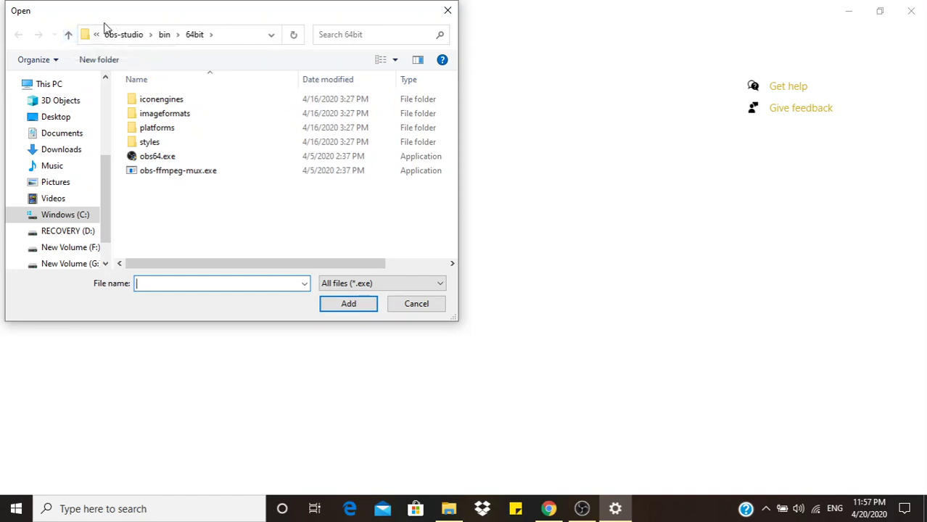
click(69, 36)
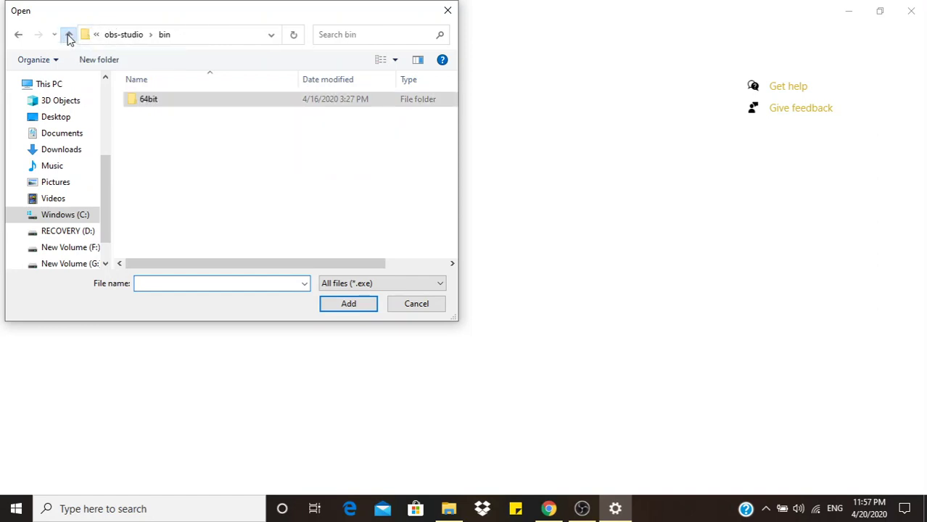
click(69, 37)
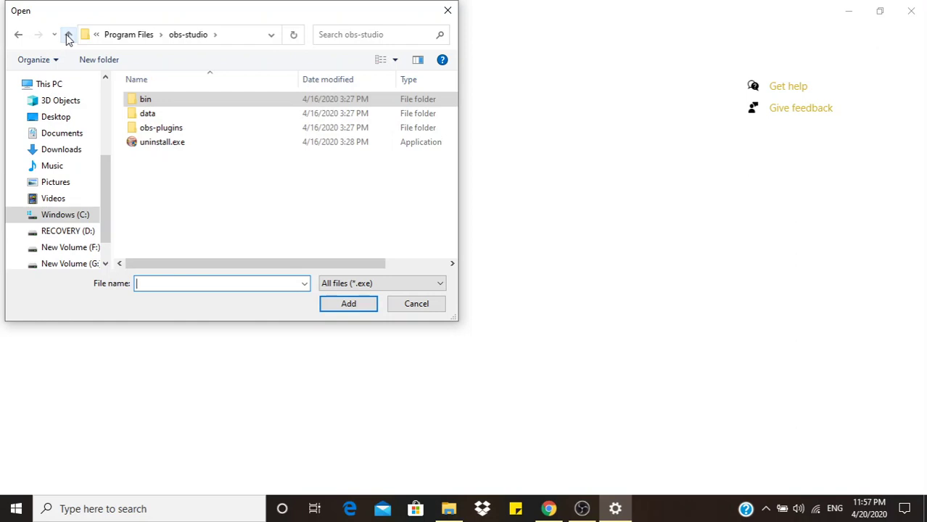
click(69, 36)
click(69, 36)
click(69, 36)
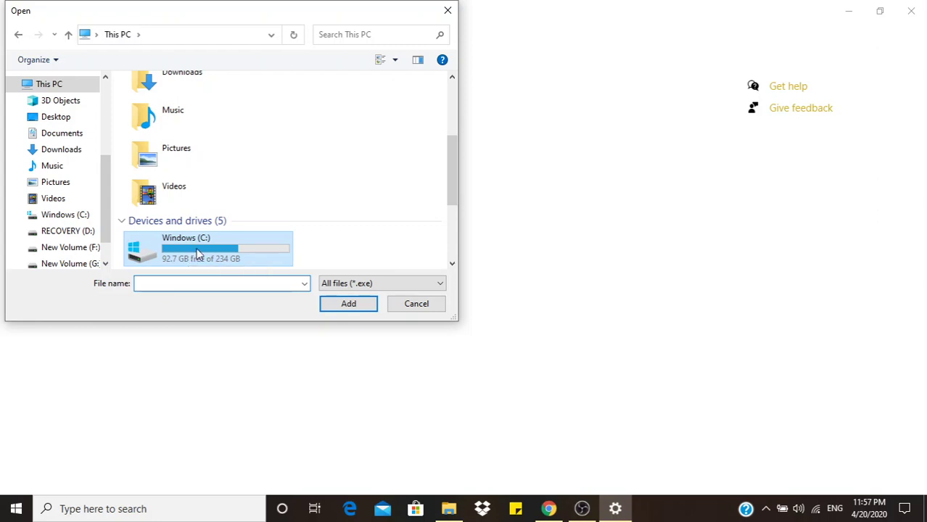
- Try to add obs64.exe from C:\Program Files\obs-studio\bin\64bit to the graphics performance preference list
double_click(197, 254)
scroll(202, 145, down, 1)
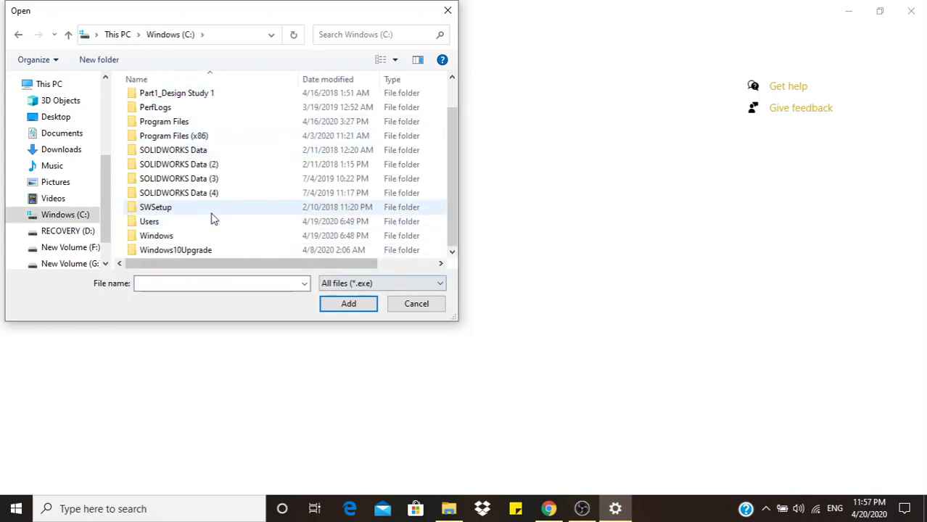
double_click(182, 121)
scroll(182, 126, down, 7)
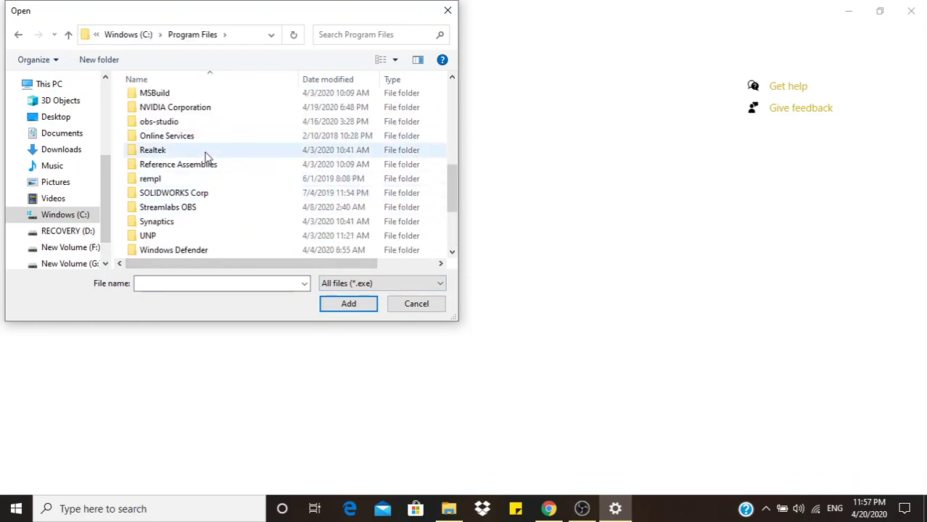
double_click(174, 121)
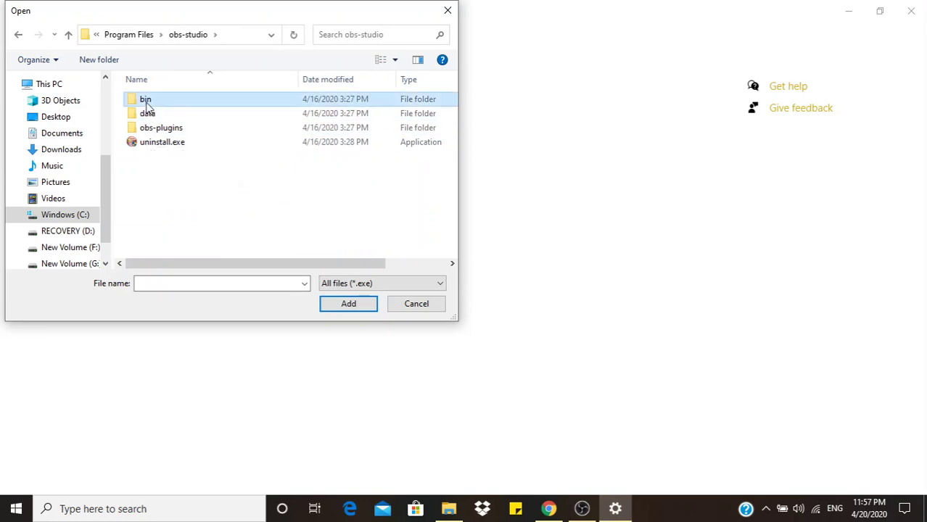
double_click(144, 99)
double_click(147, 102)
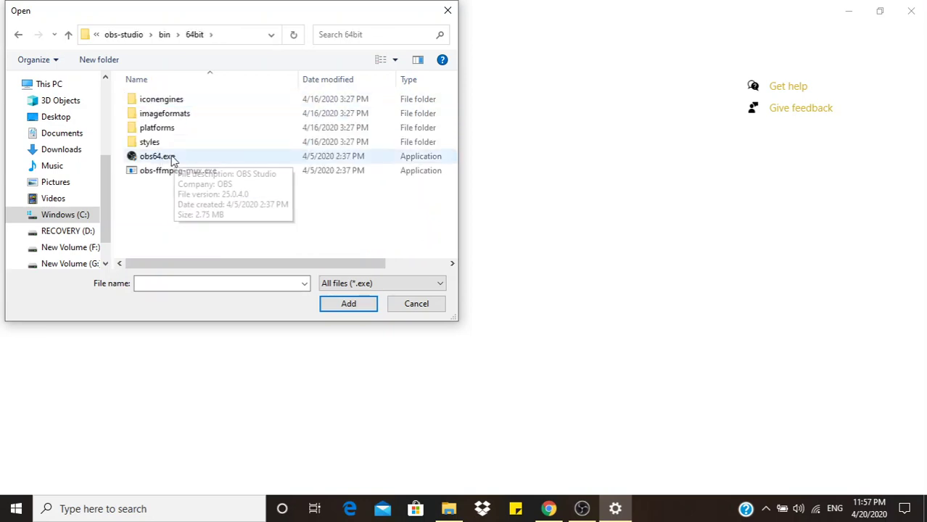
click(172, 159)
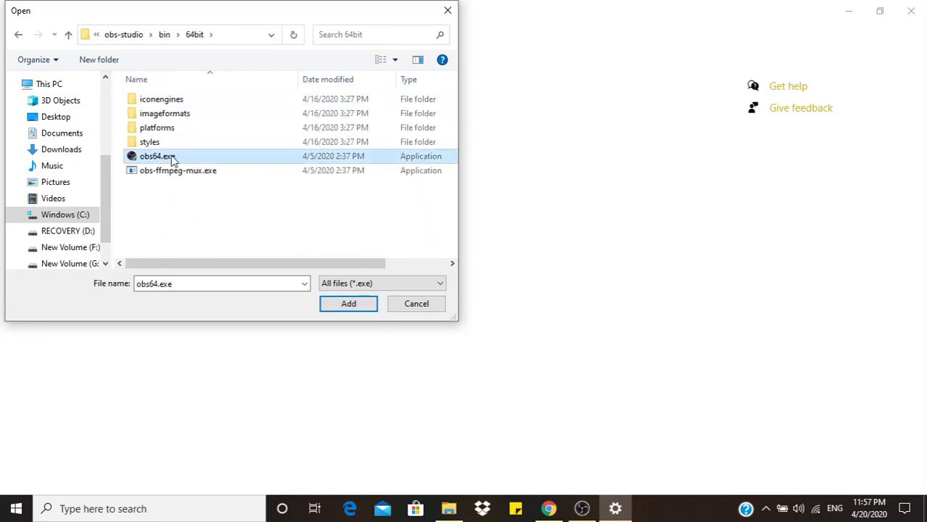
click(344, 306)
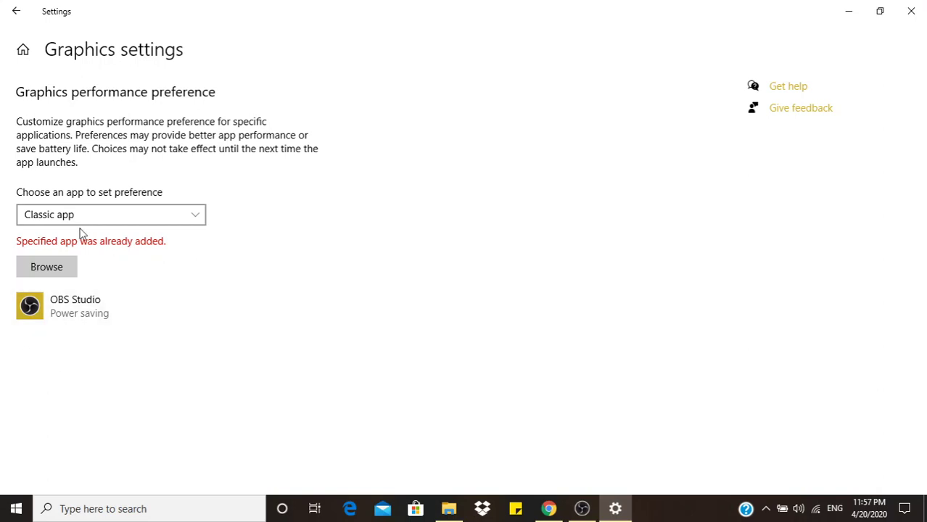
- Save Power saving as the graphics preference for OBS Studio and close the Settings window
click(102, 310)
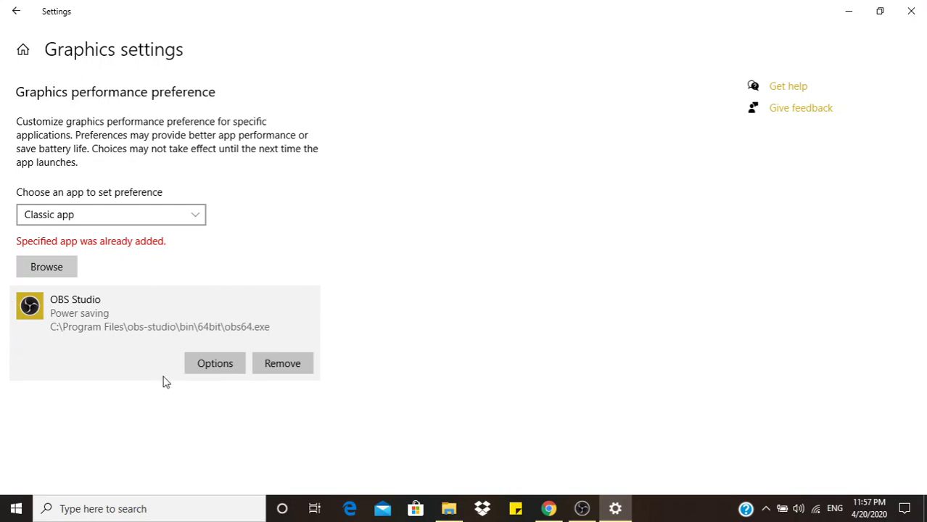
click(206, 369)
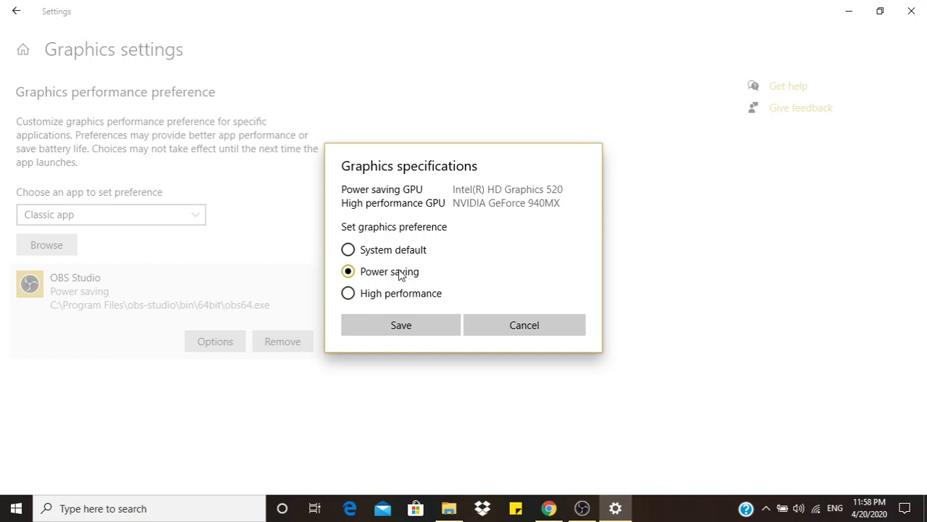
click(387, 325)
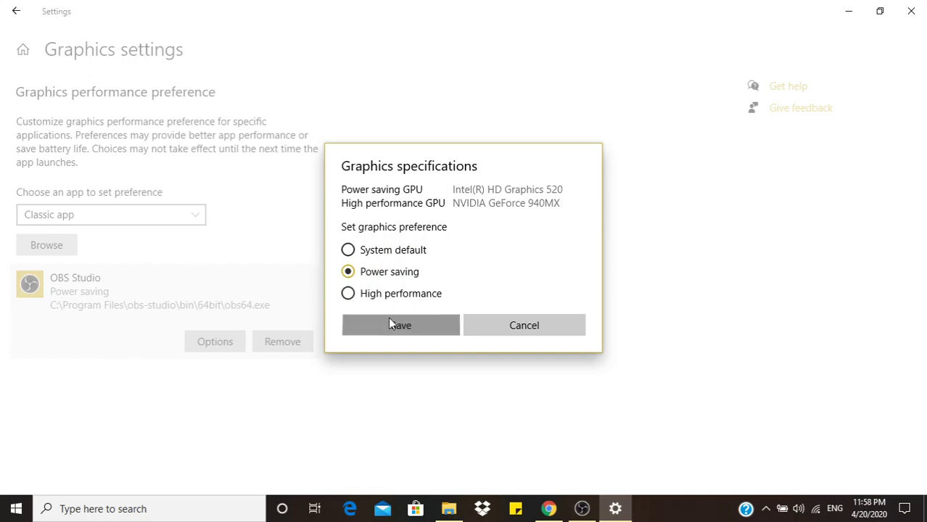
click(910, 11)
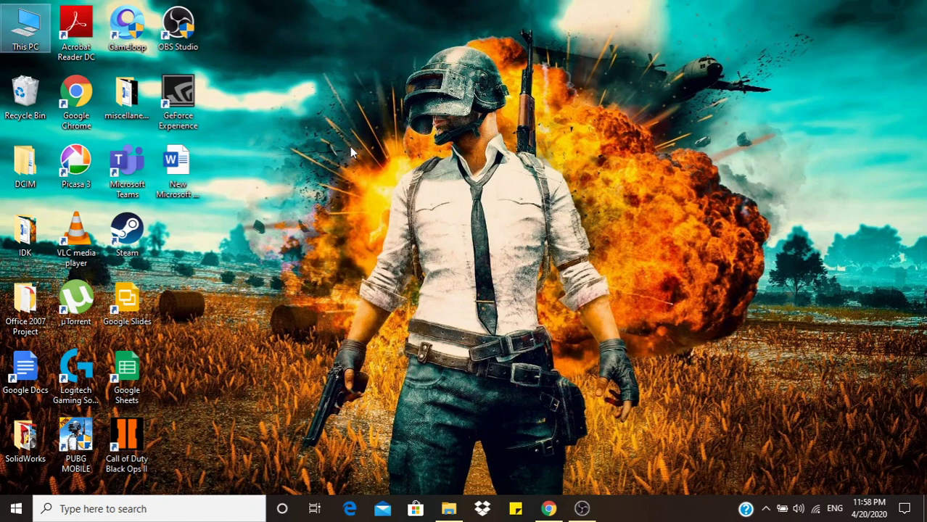
- Open the NVIDIA Control Panel from the desktop and display the program-specific 3D settings for Open Broadcaster Software
right_click(417, 111)
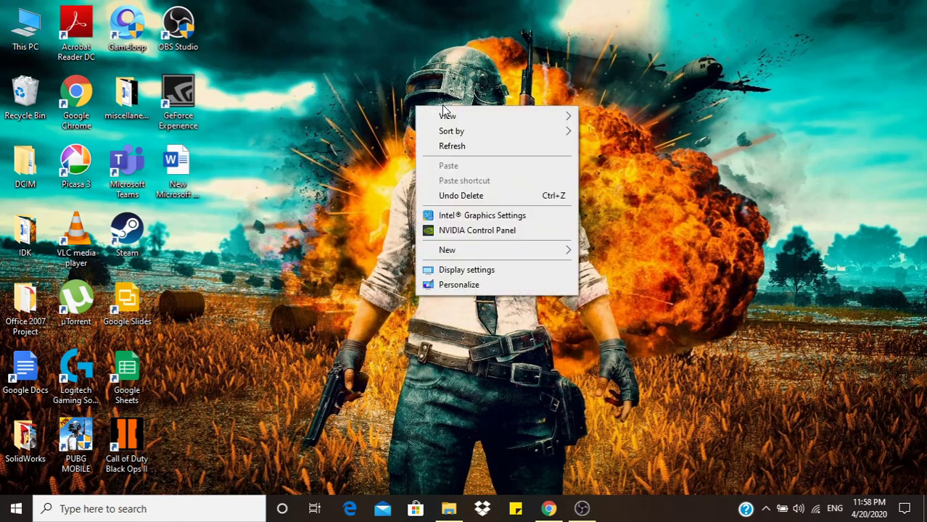
click(458, 231)
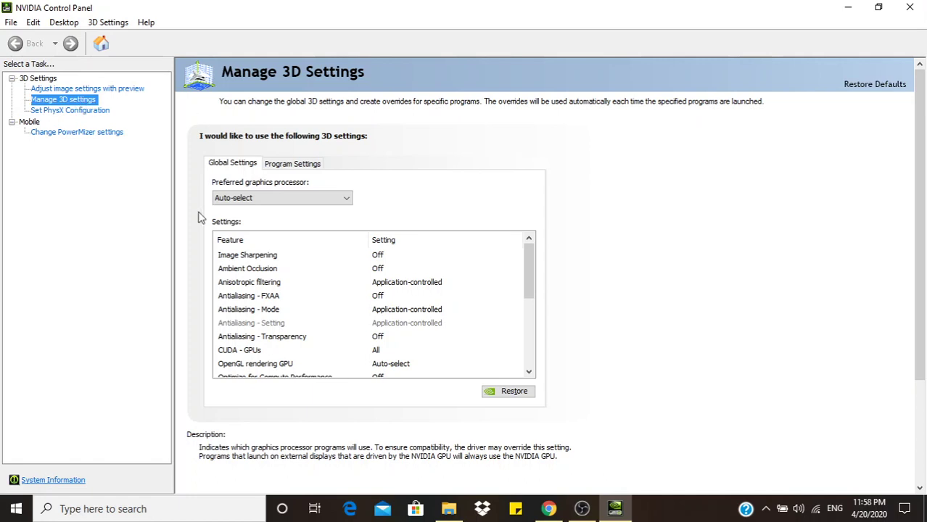
click(293, 165)
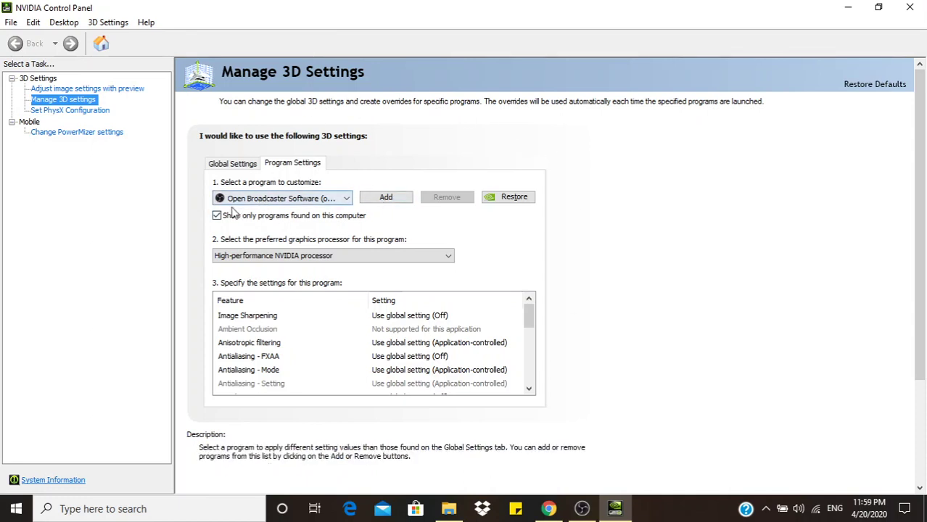
click(384, 199)
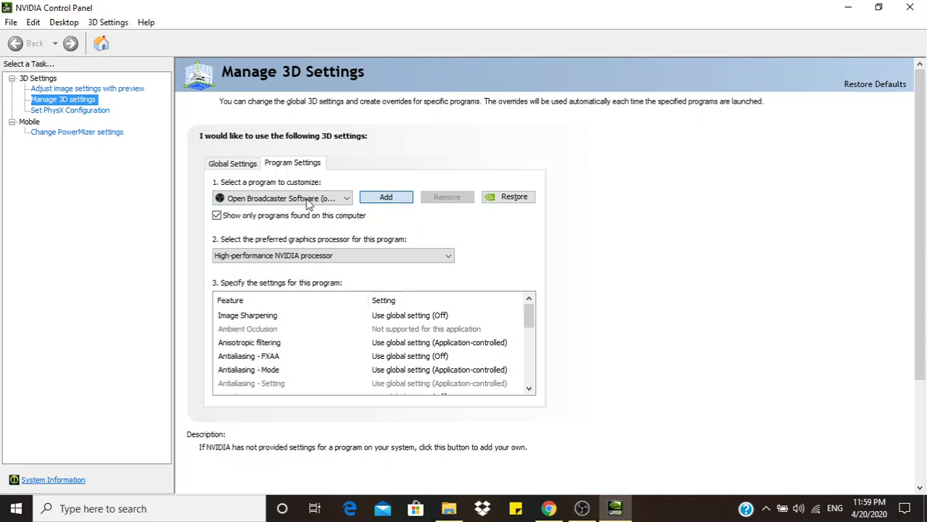
click(377, 201)
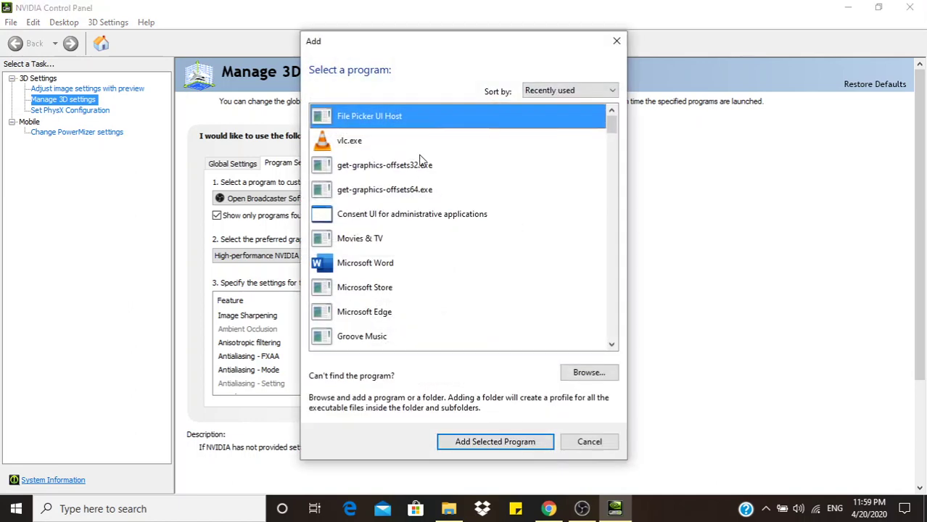
scroll(507, 217, down, 10)
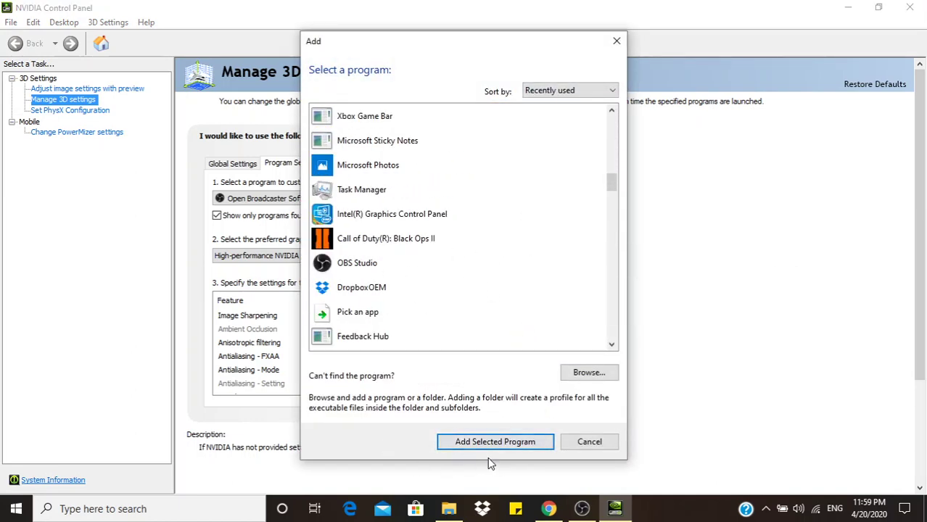
click(590, 443)
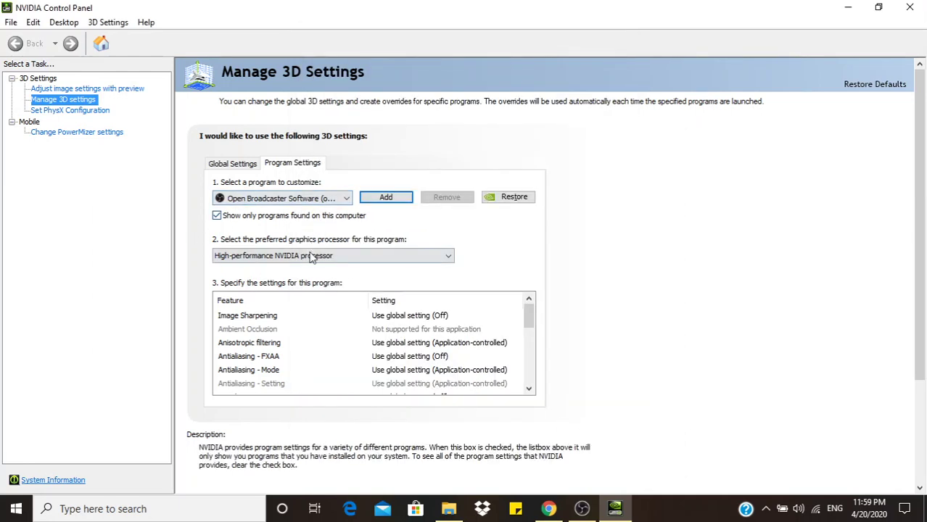
- Set the preferred graphics processor for Open Broadcaster Software to High-performance NVIDIA processor, apply it, and close the NVIDIA Control Panel
click(332, 256)
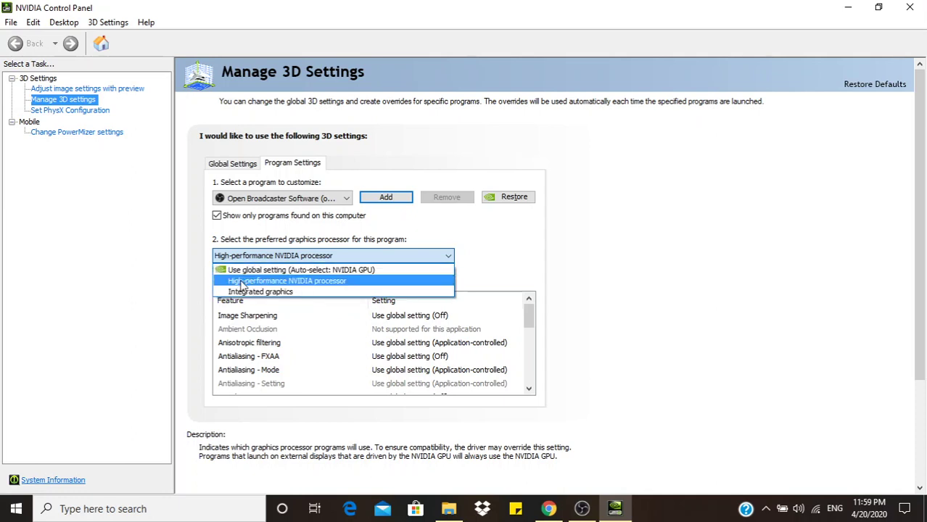
click(318, 284)
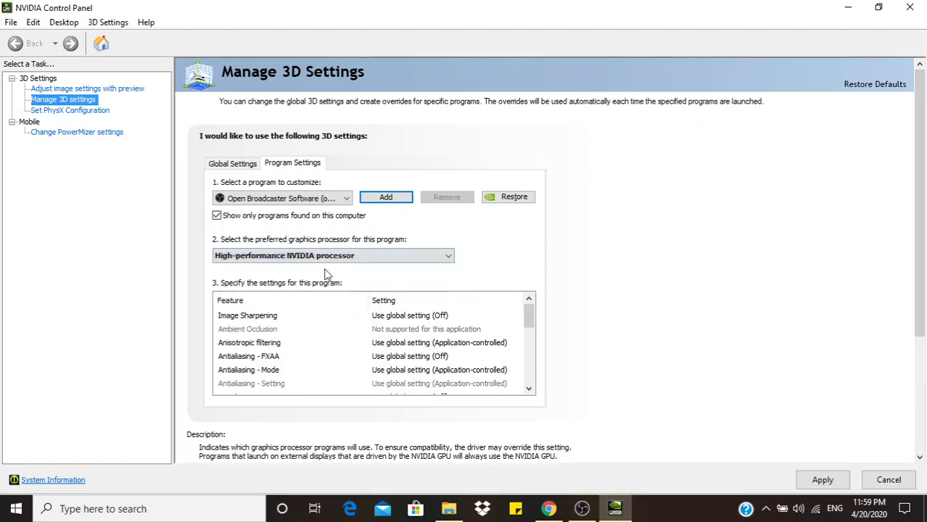
scroll(508, 348, down, 5)
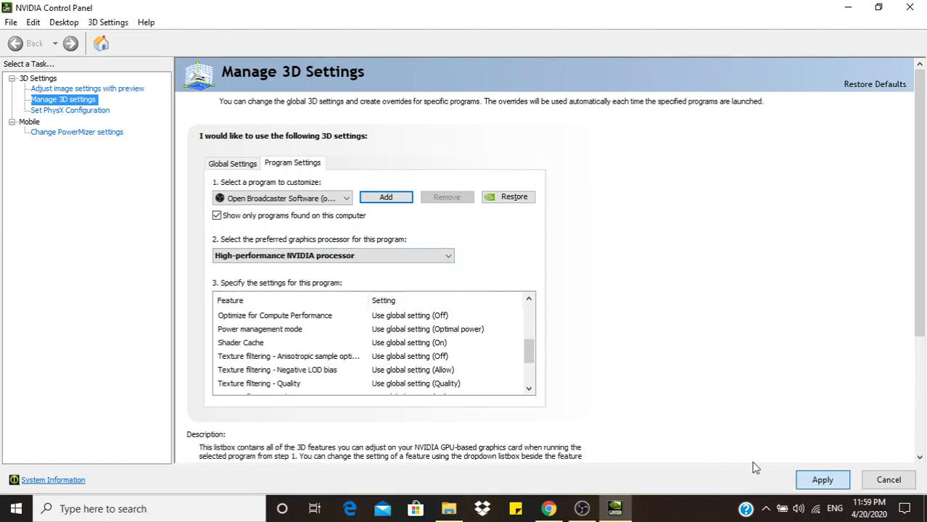
click(799, 475)
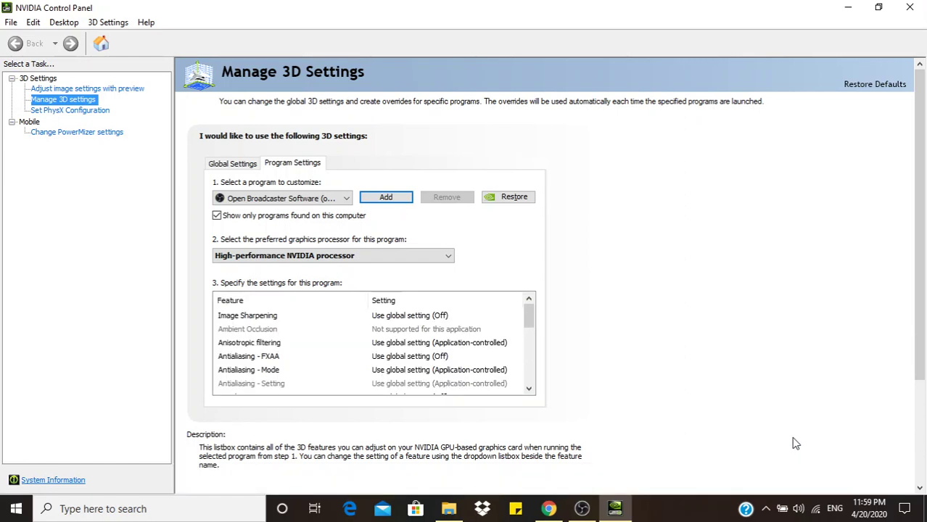
click(911, 7)
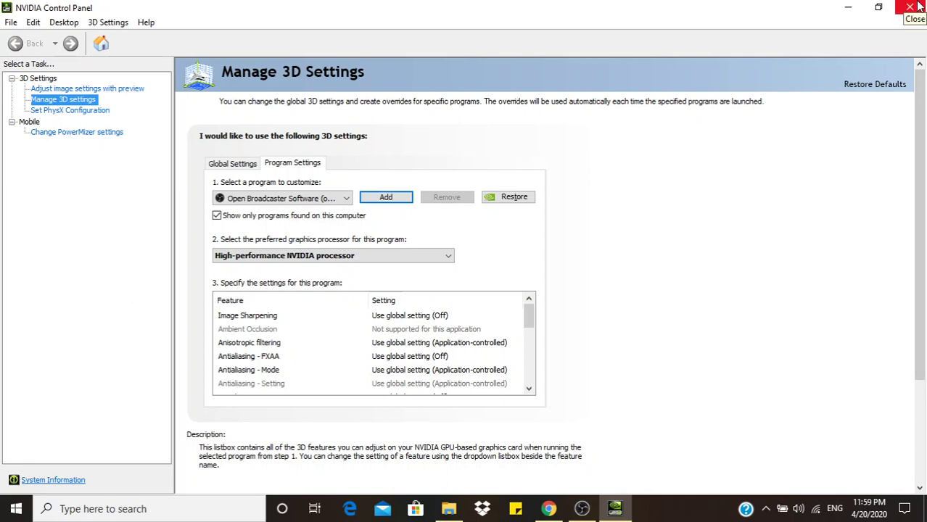
- Refresh the desktop and switch to the OBS Studio window to check the Display Capture preview
right_click(348, 157)
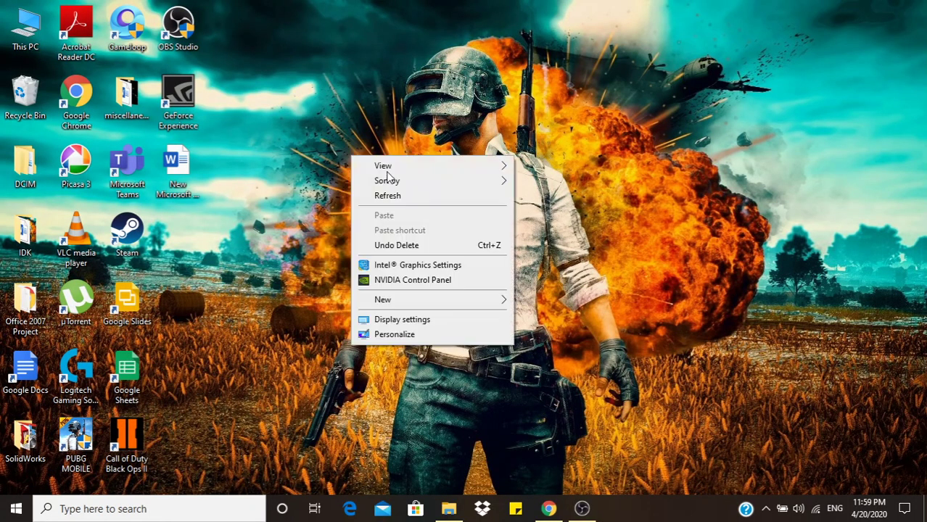
click(415, 197)
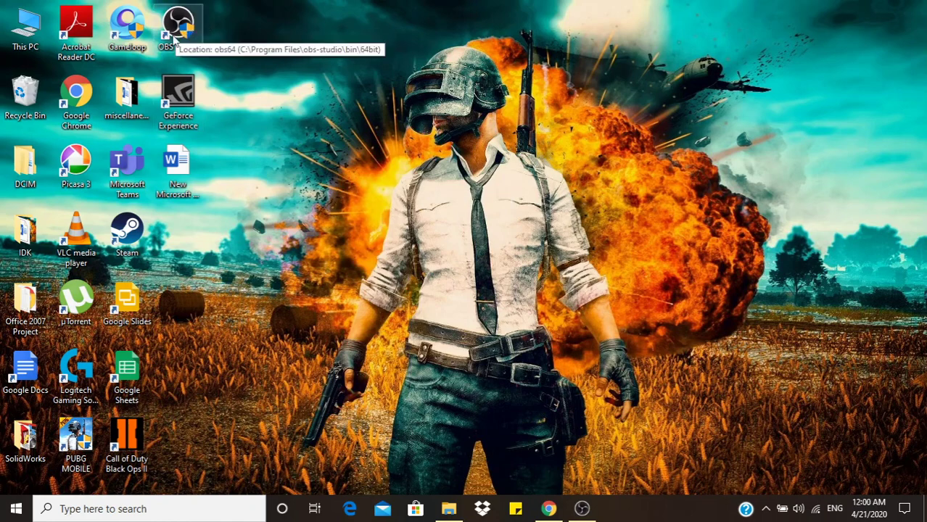
click(581, 509)
drag(438, 18, 472, 31)
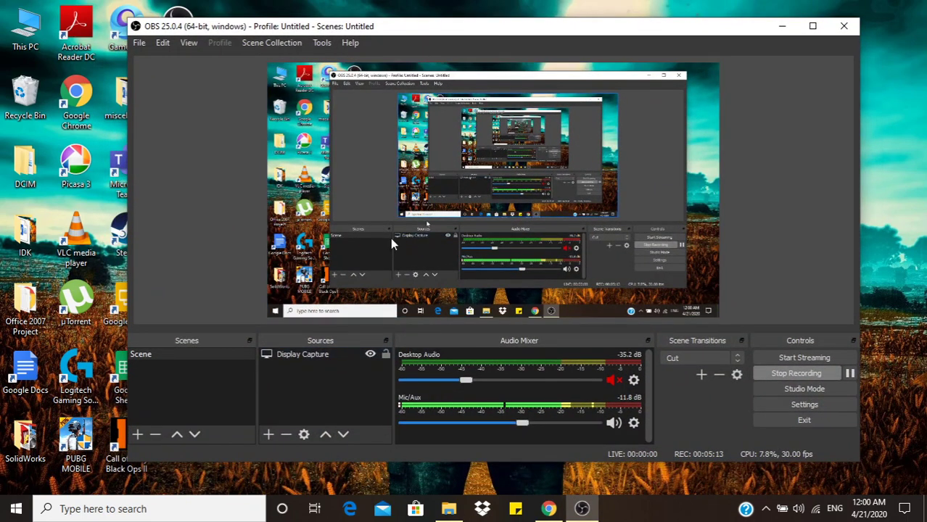
drag(481, 32, 510, 21)
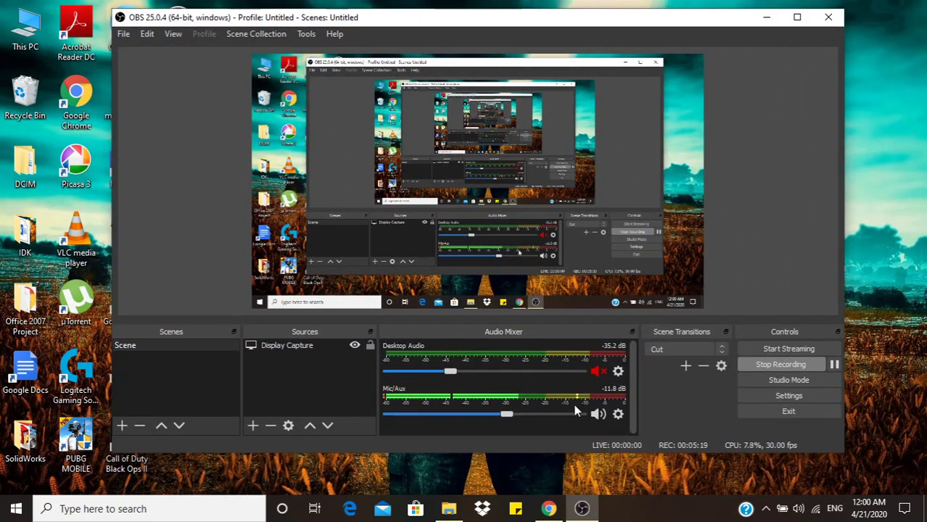
click(542, 269)
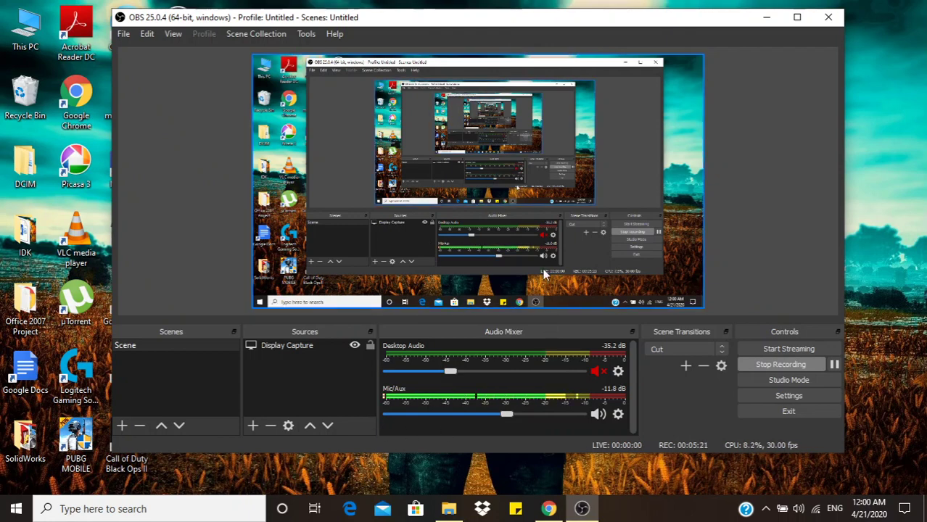